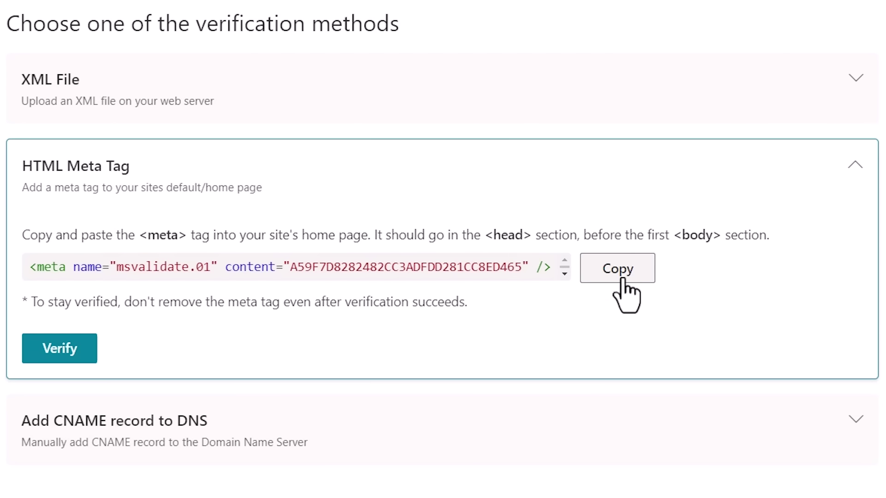
# Step: Copy the msvalidate HTML meta tag from Bing Webmaster Tools' verification options
pyautogui.click(623, 280)
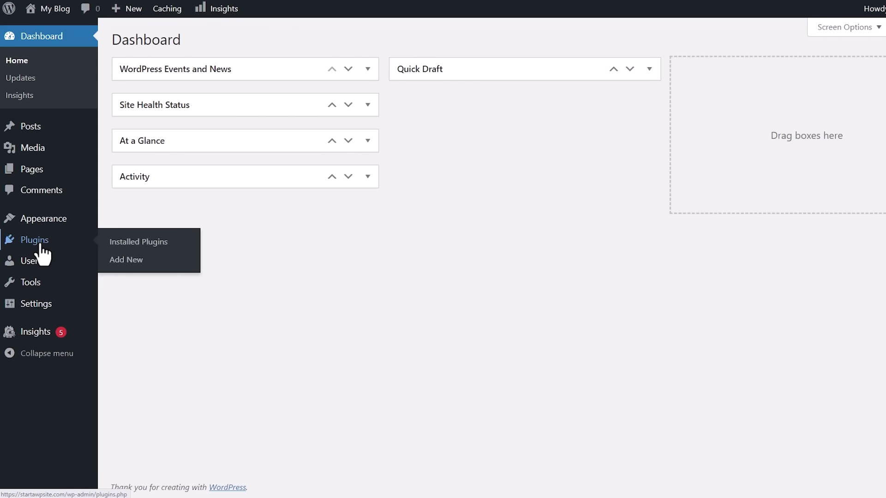
# Step: Find 'all in one seo' in the plugin directory, install it and activate it
pyautogui.click(128, 261)
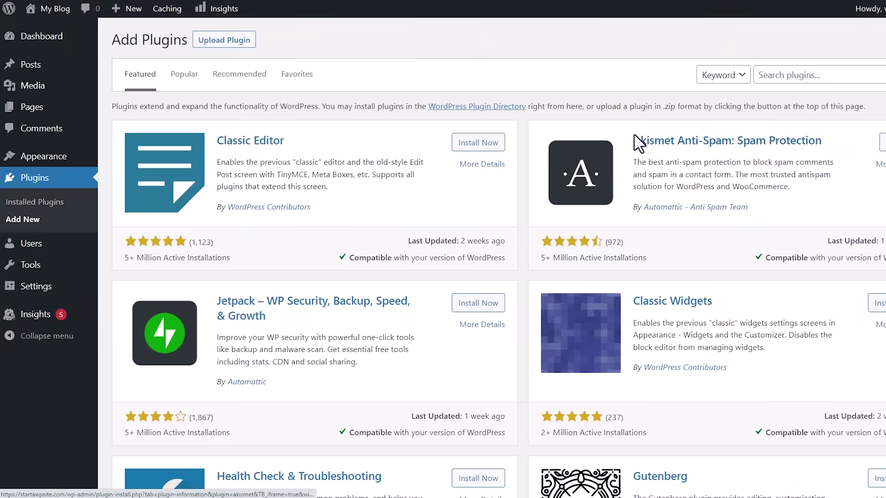
pyautogui.click(727, 75)
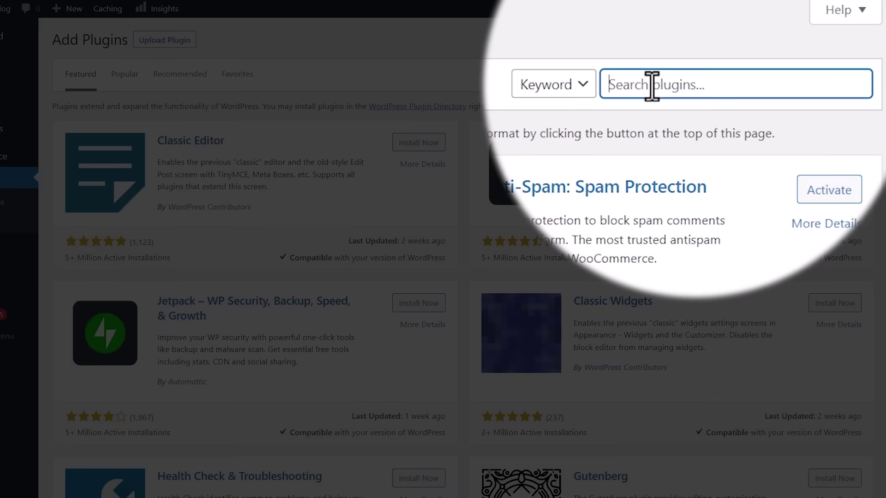
pyautogui.write('all in one seo')
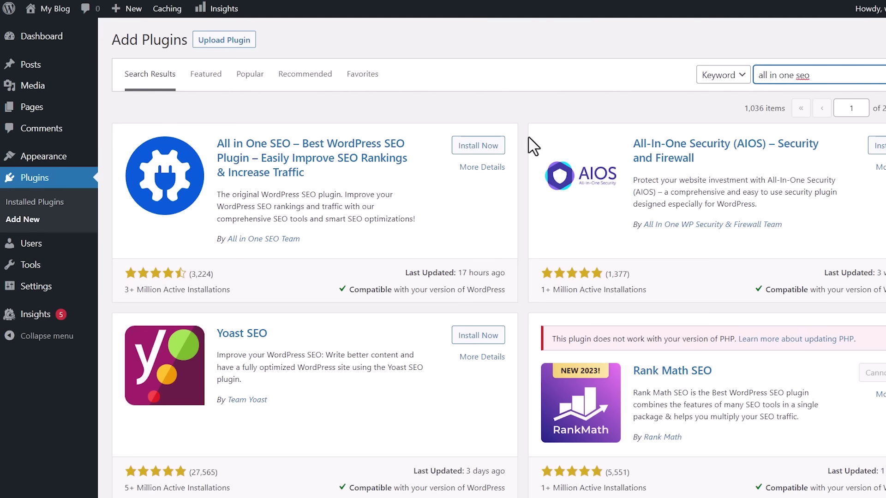
pyautogui.click(477, 148)
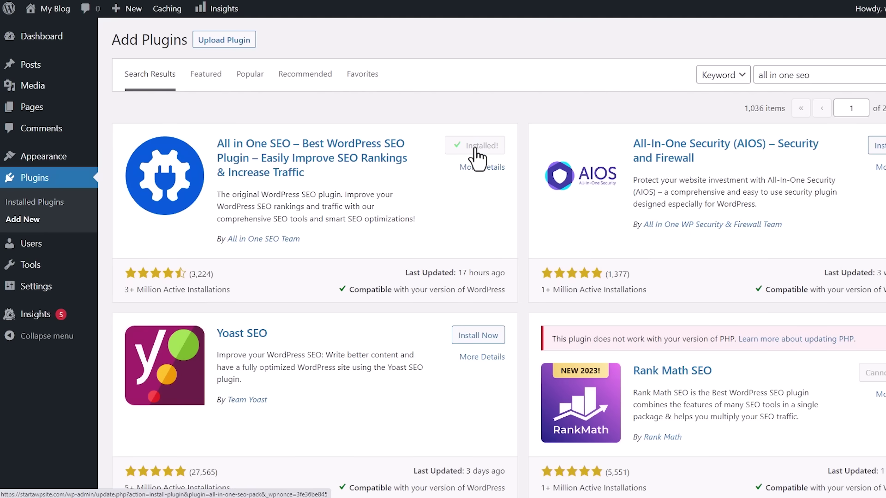
pyautogui.click(476, 151)
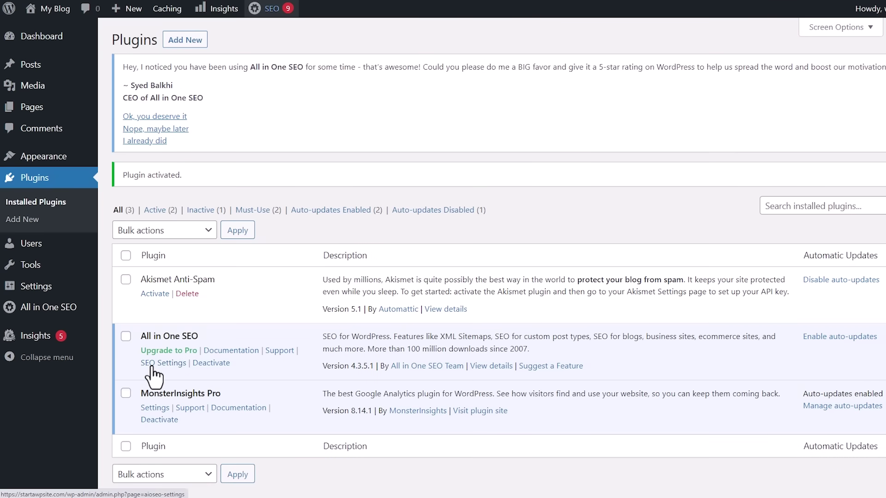
pyautogui.moveTo(49, 306)
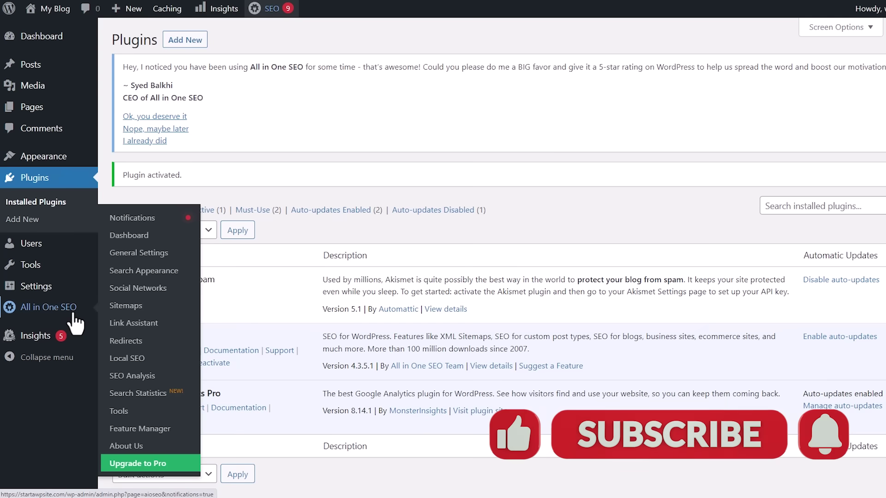
# Step: Show the Bing verification code field under All in One SEO's Webmaster Tools settings
pyautogui.click(133, 255)
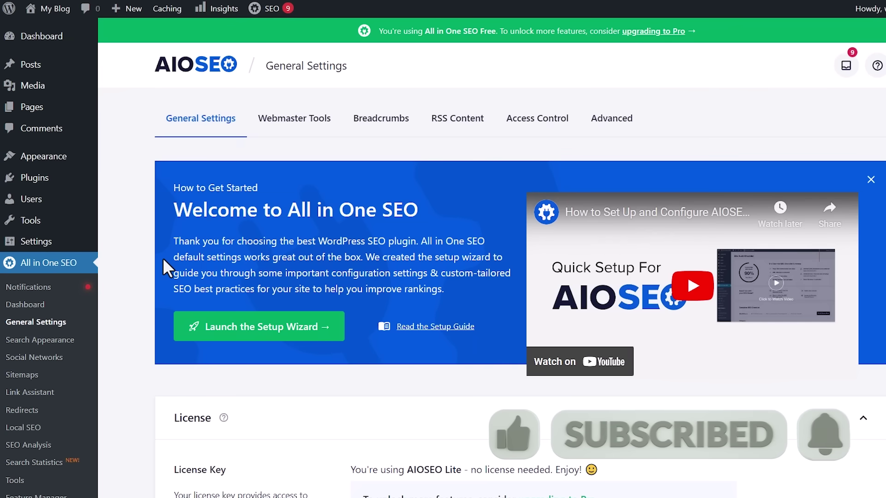
pyautogui.click(280, 128)
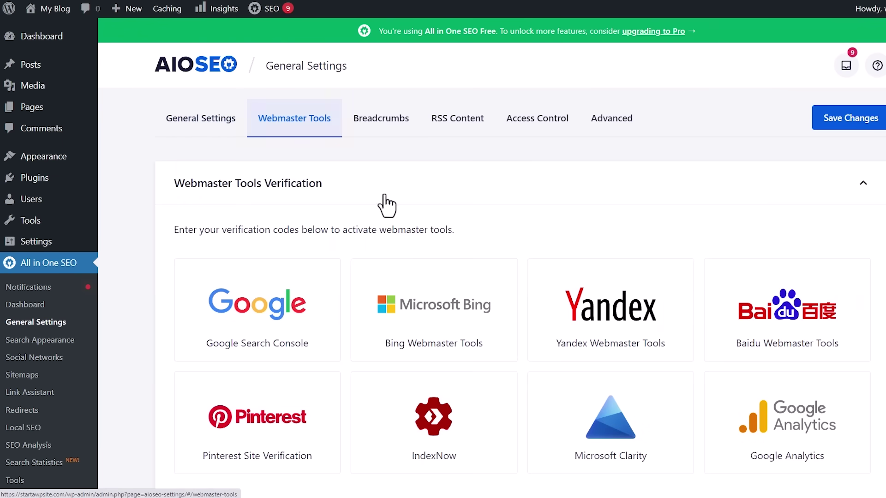
pyautogui.click(427, 338)
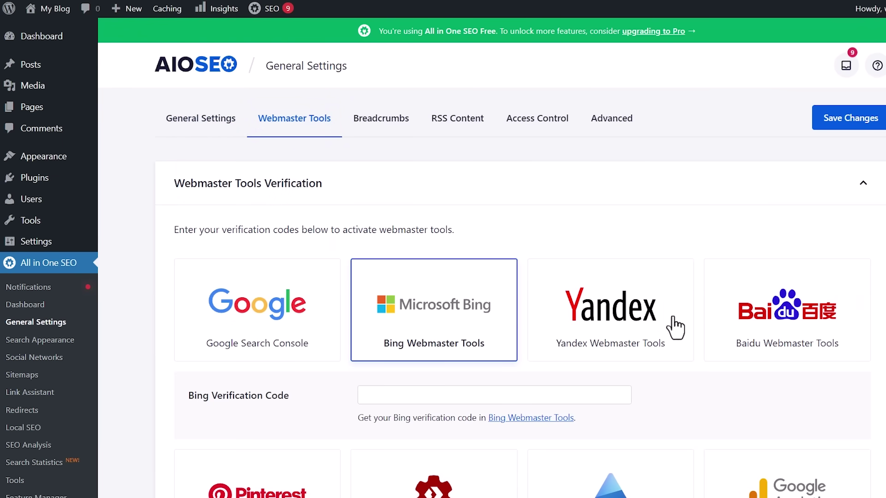
pyautogui.scroll(-2, 729, 339)
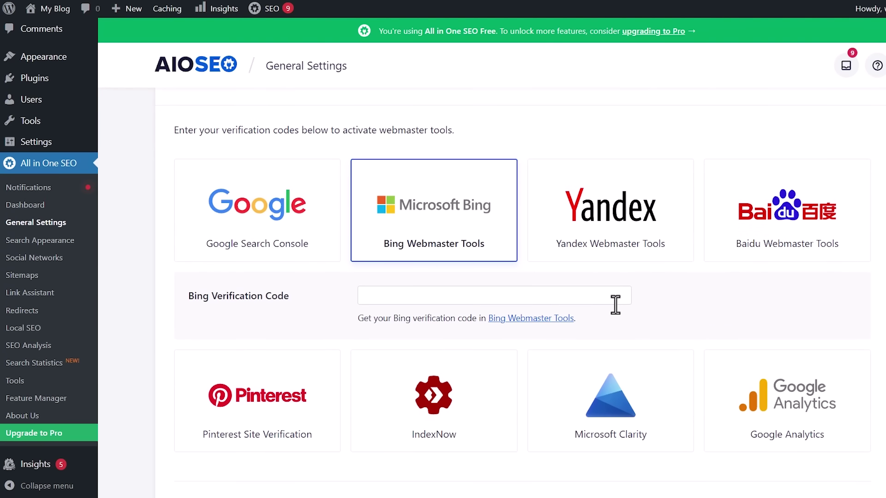
# Step: Search 'bing webmaster tools' in a new browser tab and open the Bing Webmaster Tools site
pyautogui.press('F11')
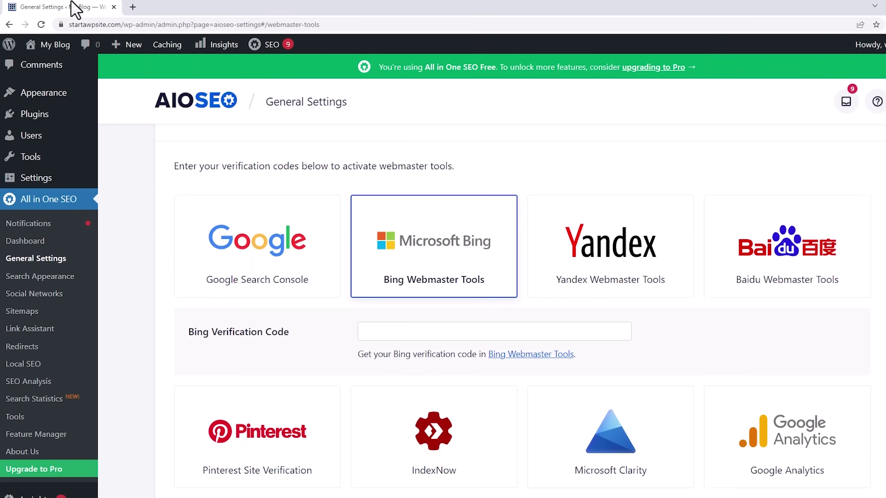
pyautogui.click(133, 9)
pyautogui.write('bing')
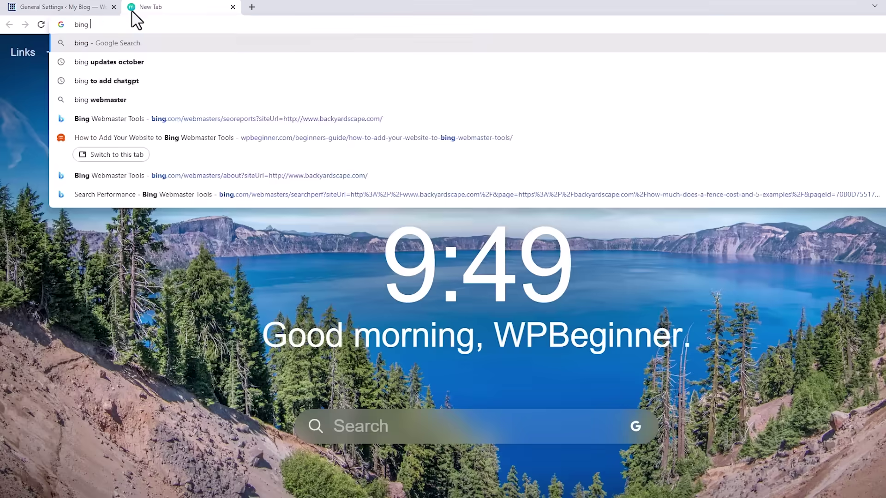
pyautogui.write(' webmaste')
pyautogui.press('Return')
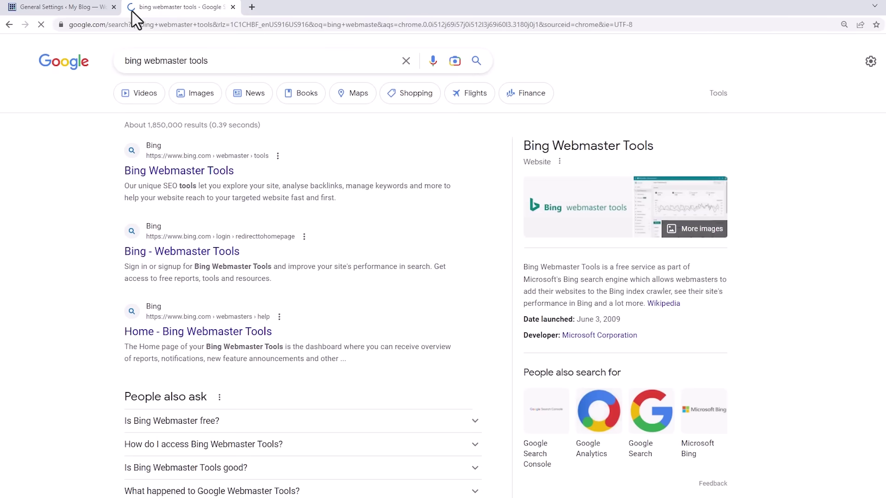
pyautogui.press('F11')
pyautogui.click(205, 145)
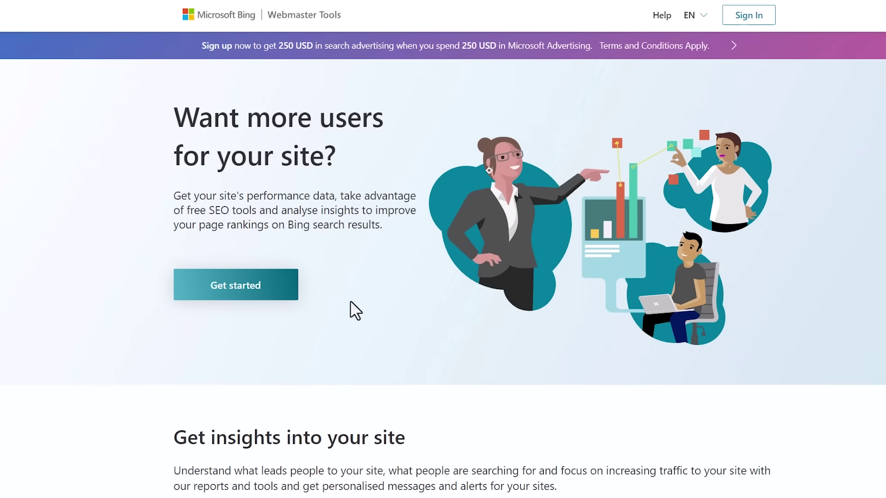
# Step: Start Bing Webmaster Tools with Get started and sign in using a Google account
pyautogui.click(235, 290)
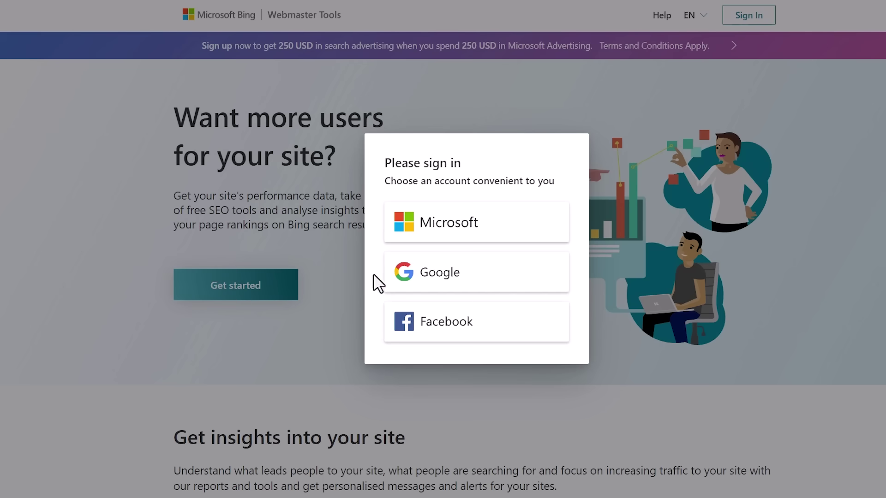
pyautogui.click(471, 278)
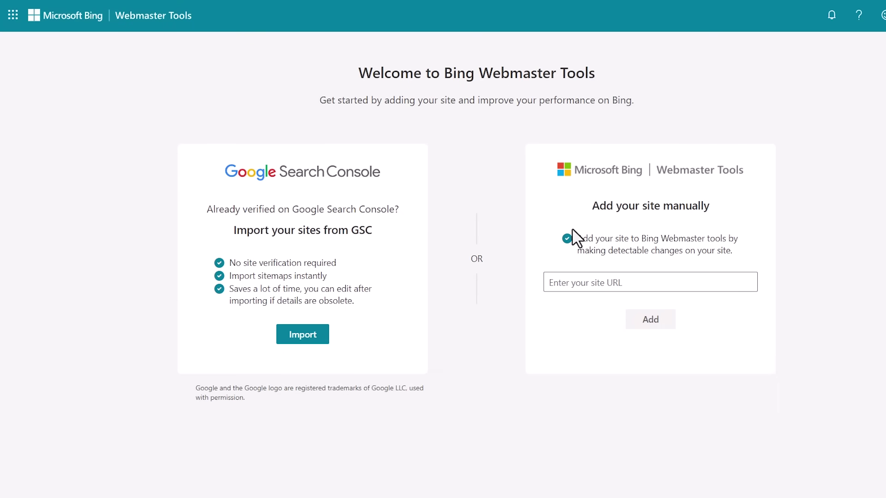
pyautogui.click(650, 282)
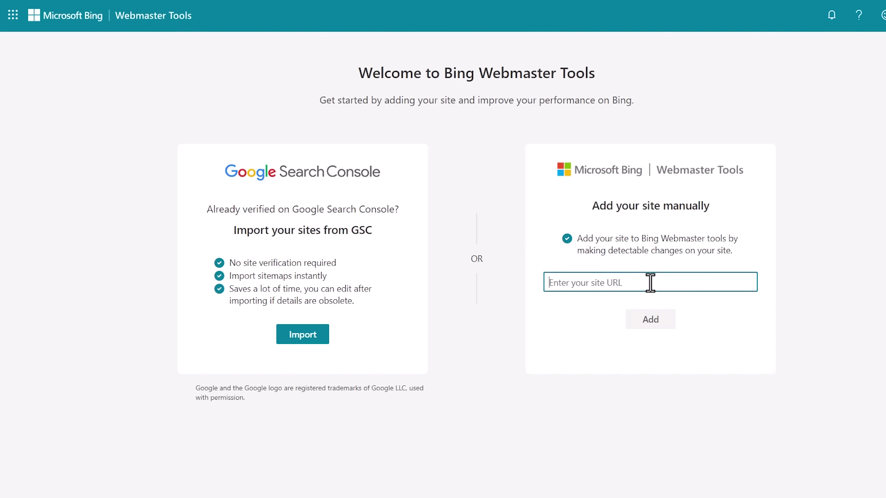
pyautogui.write('https:')
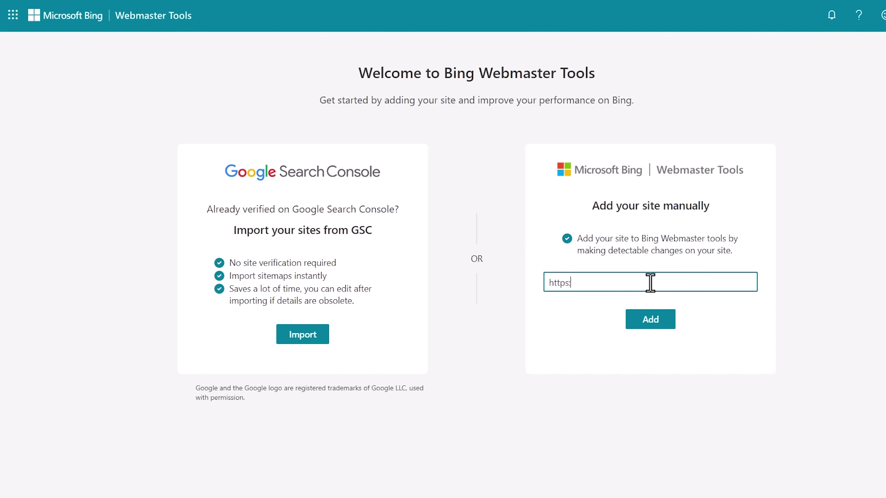
pyautogui.write('//startawpsite.com')
pyautogui.click(644, 325)
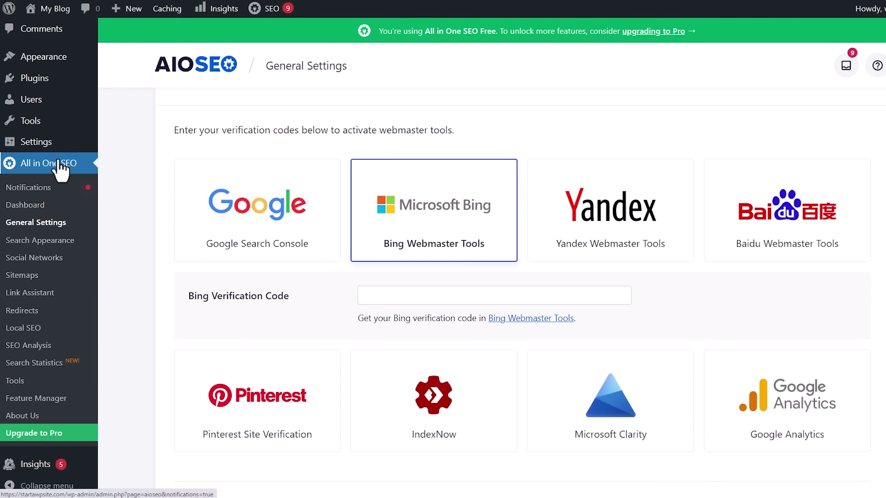
pyautogui.scroll(-2, 53, 222)
pyautogui.scroll(2, 56, 249)
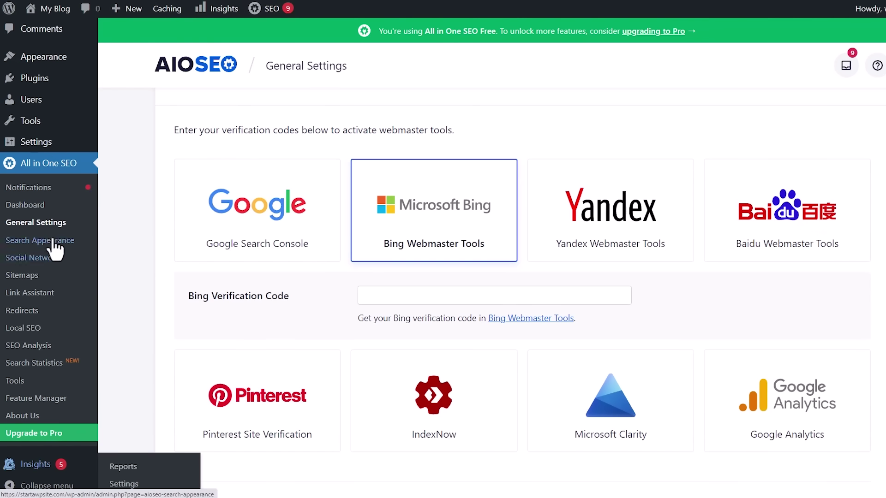
pyautogui.click(125, 145)
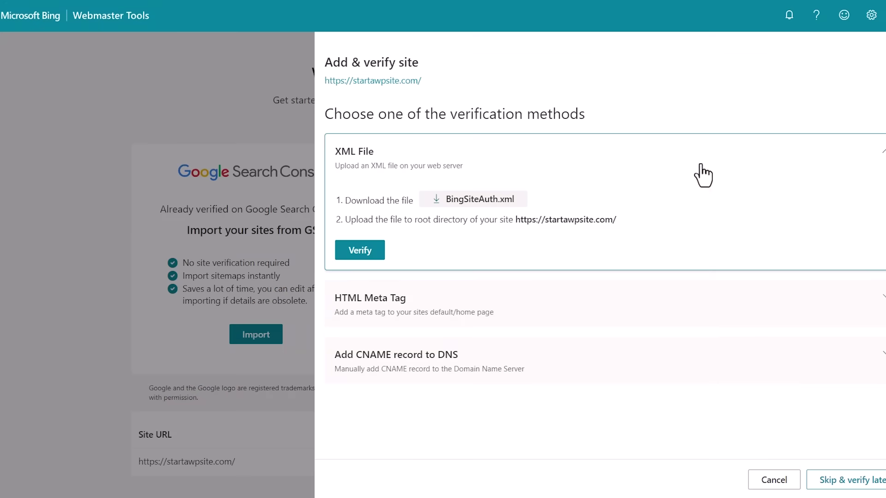
# Step: Expand HTML Meta Tag in Add & verify site and copy the msvalidate meta tag
pyautogui.click(743, 322)
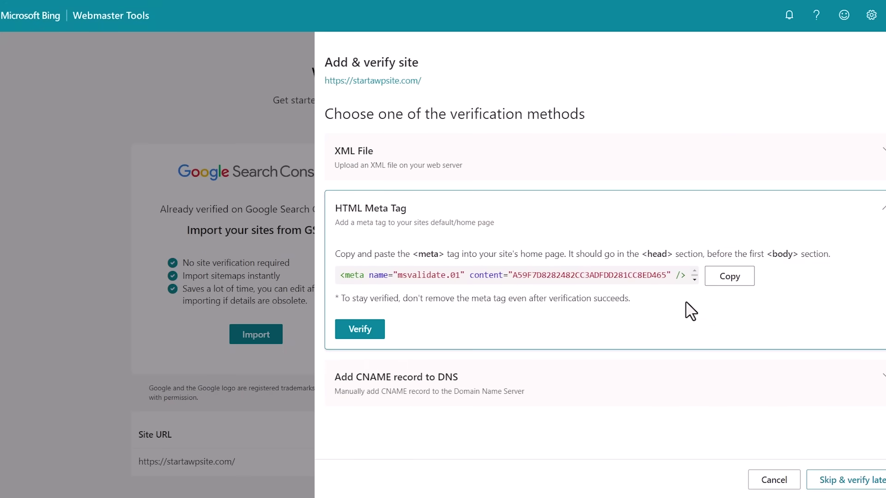
pyautogui.click(732, 280)
pyautogui.click(728, 294)
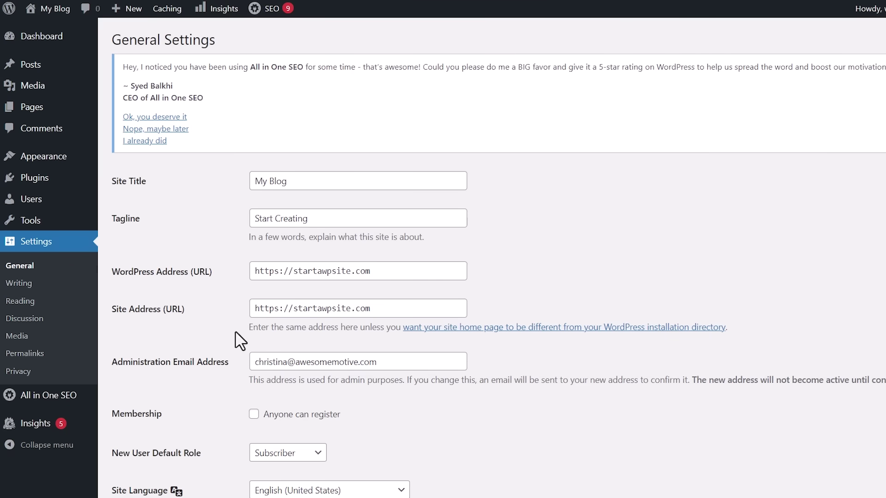
pyautogui.moveTo(48, 395)
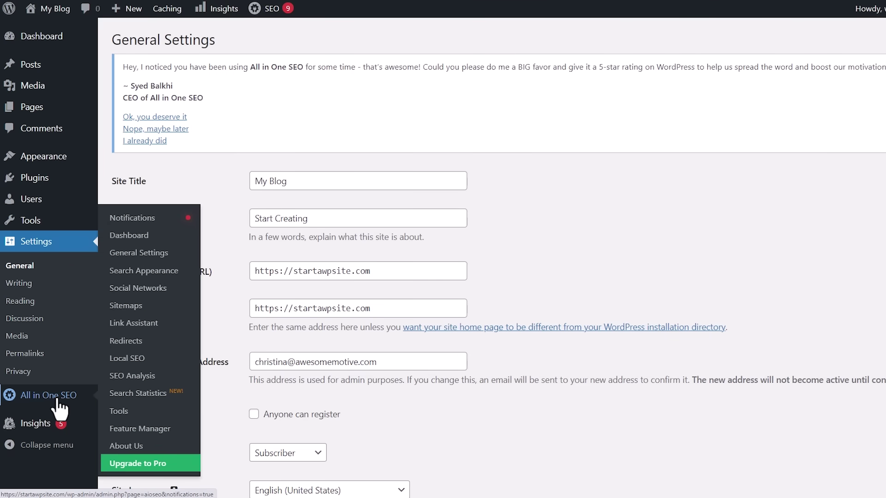
# Step: Paste the copied meta tag into All in One SEO's Bing Verification Code field and save
pyautogui.click(142, 253)
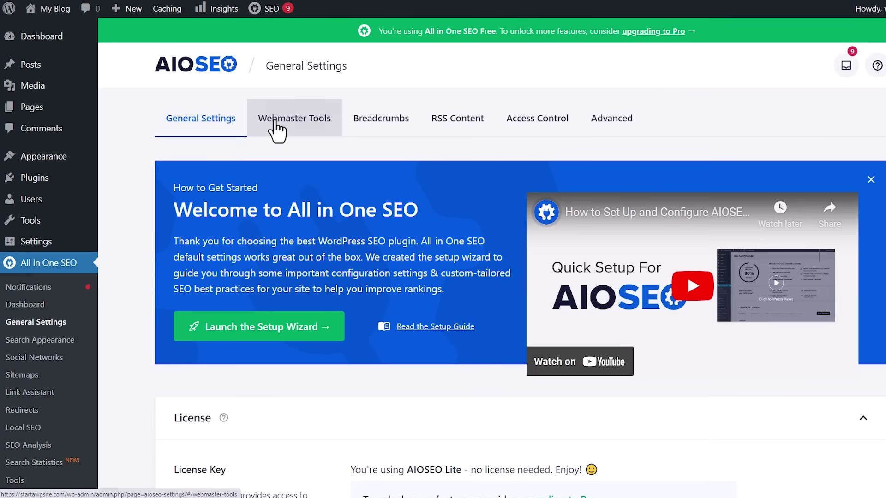
pyautogui.click(277, 128)
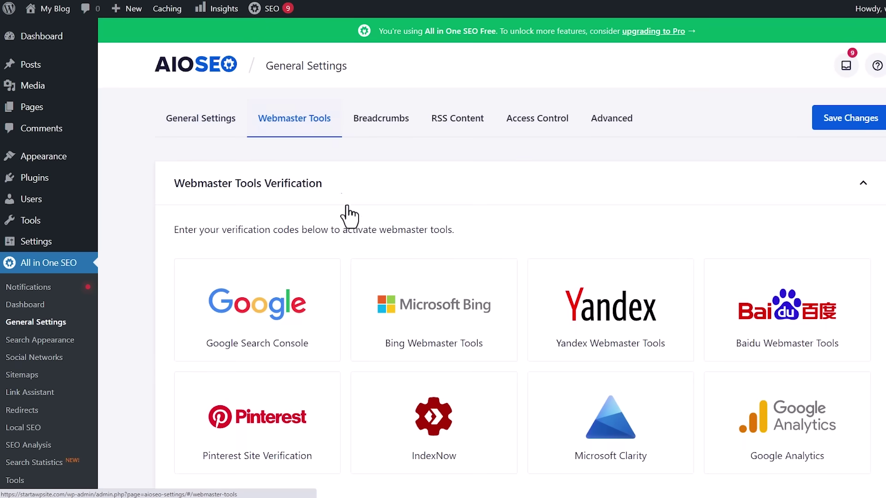
pyautogui.click(411, 308)
pyautogui.click(422, 395)
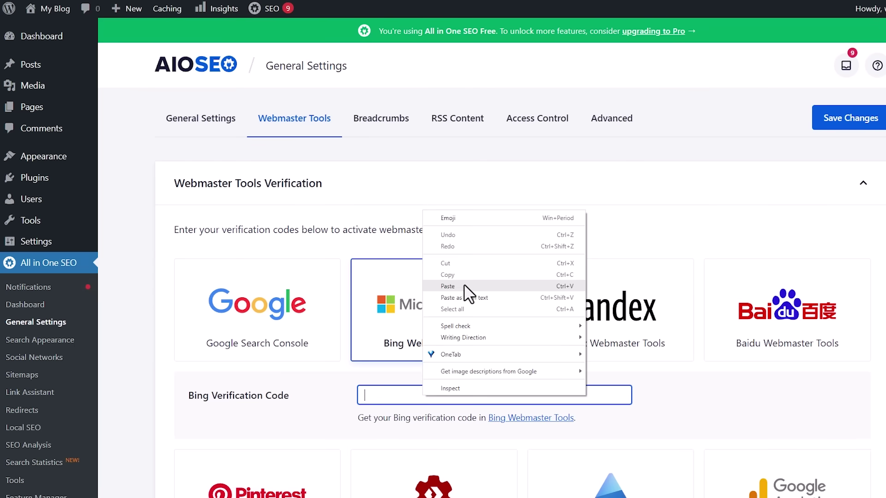
pyautogui.click(467, 287)
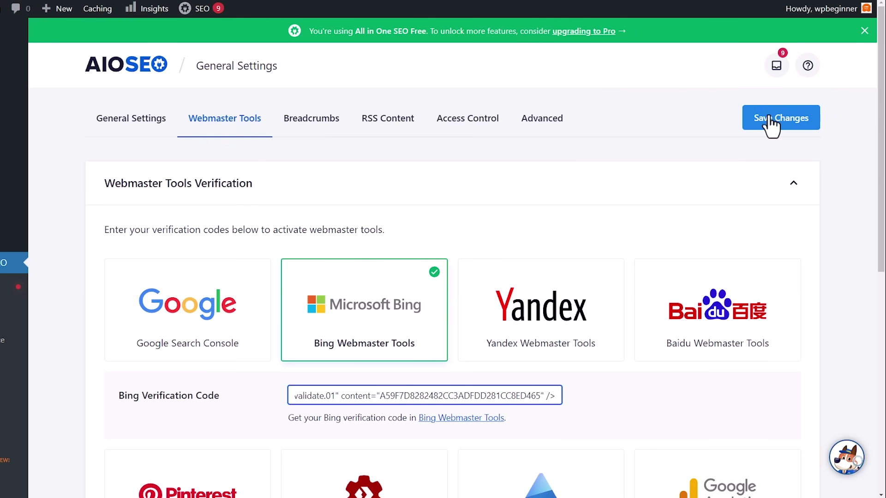
pyautogui.click(771, 124)
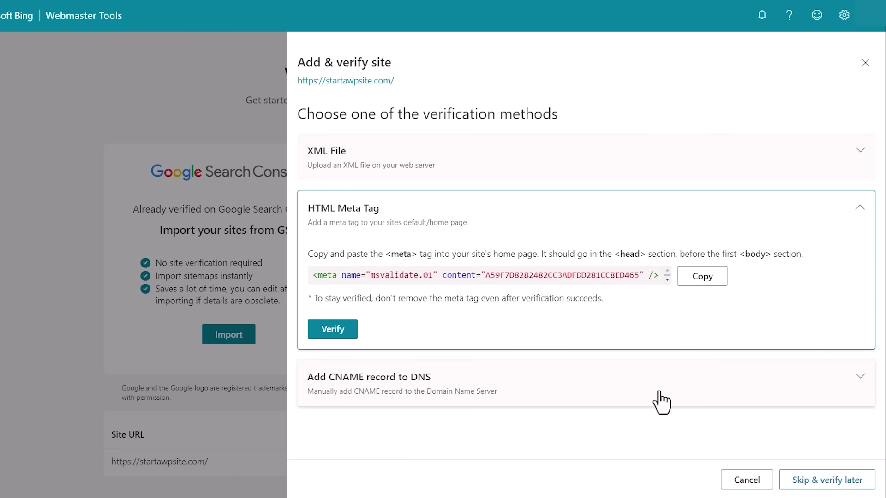
# Step: Verify startawpsite.com in Bing Webmaster Tools using the HTML meta tag
pyautogui.click(344, 334)
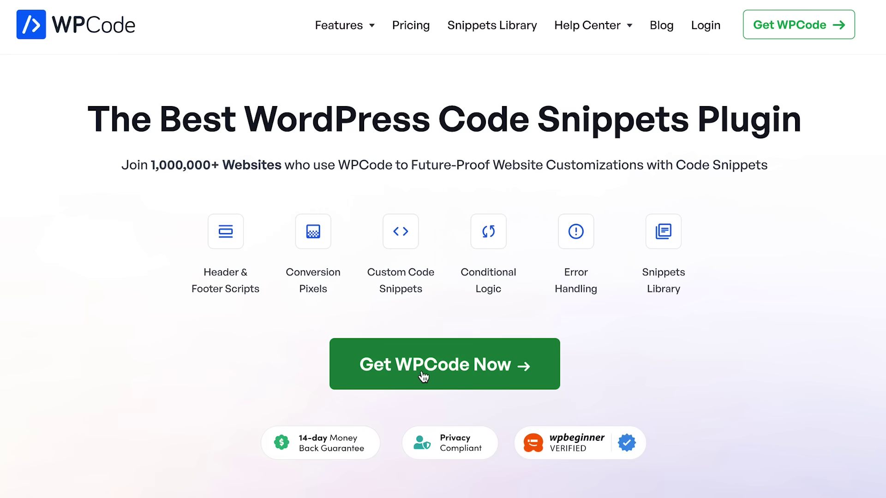
pyautogui.scroll(-10, 423, 376)
pyautogui.scroll(-2, 424, 376)
pyautogui.scroll(-2, 424, 376)
pyautogui.scroll(-2, 424, 376)
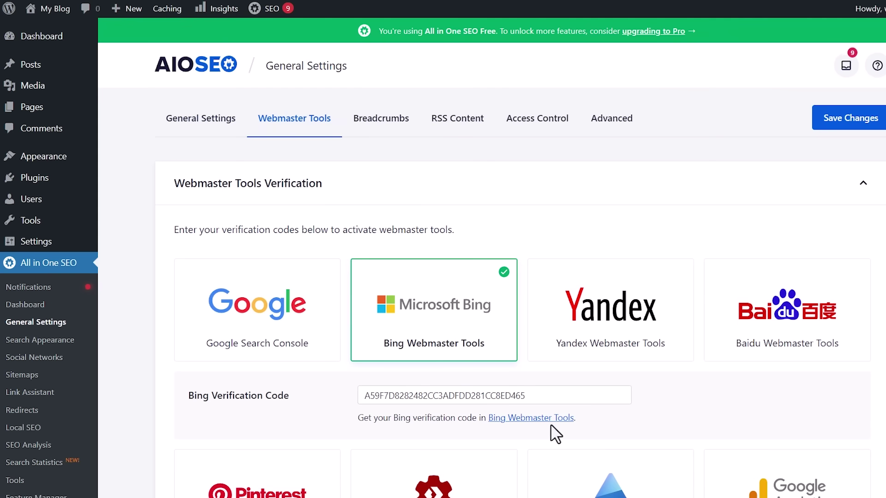
# Step: Delete the code from the Bing Verification Code field and save the empty setting
pyautogui.moveTo(551, 396); pyautogui.dragTo(354, 405)
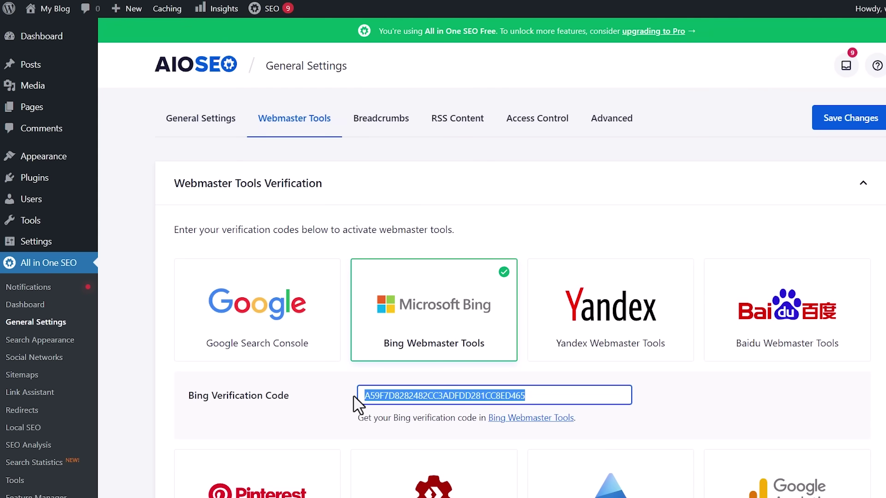
pyautogui.press('BackSpace')
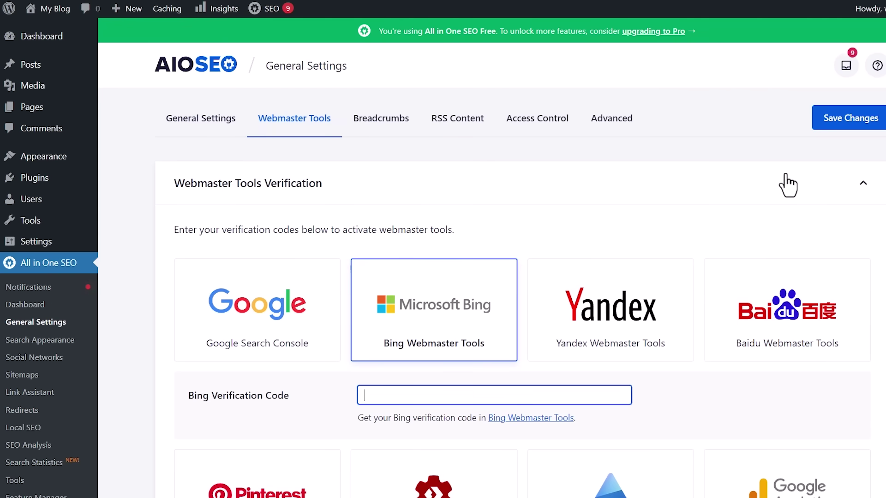
pyautogui.click(827, 124)
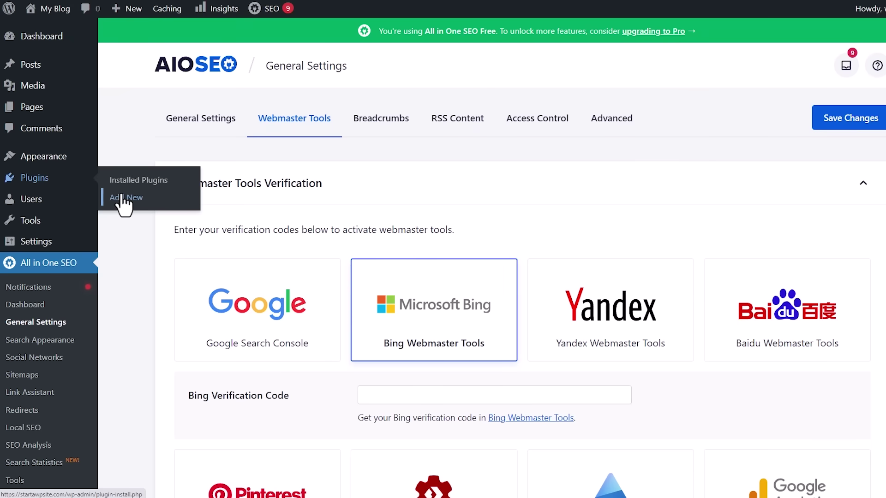
# Step: Find the WPCode plugin in Plugins > Add New with a 'wpcode' search and install it
pyautogui.click(125, 200)
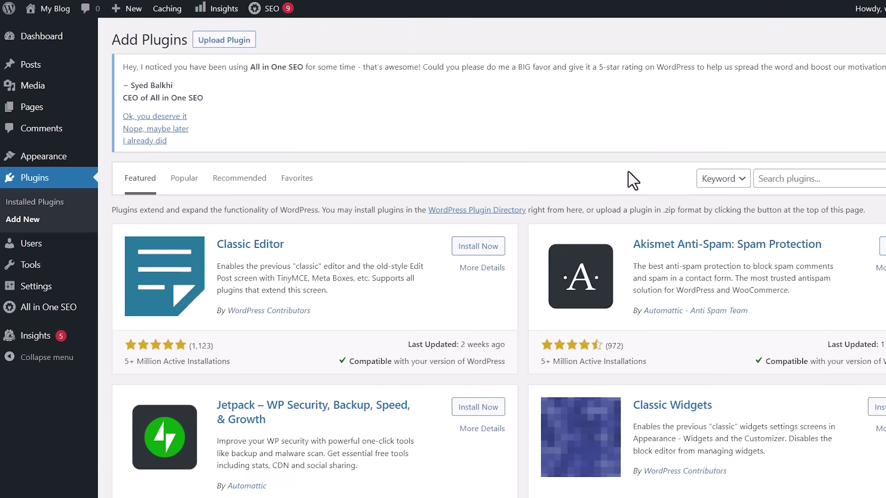
pyautogui.click(730, 178)
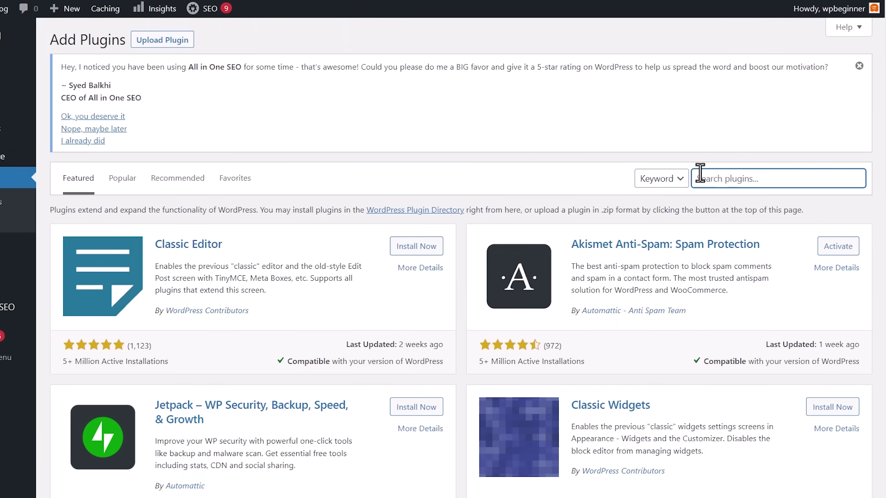
pyautogui.write('wpcode')
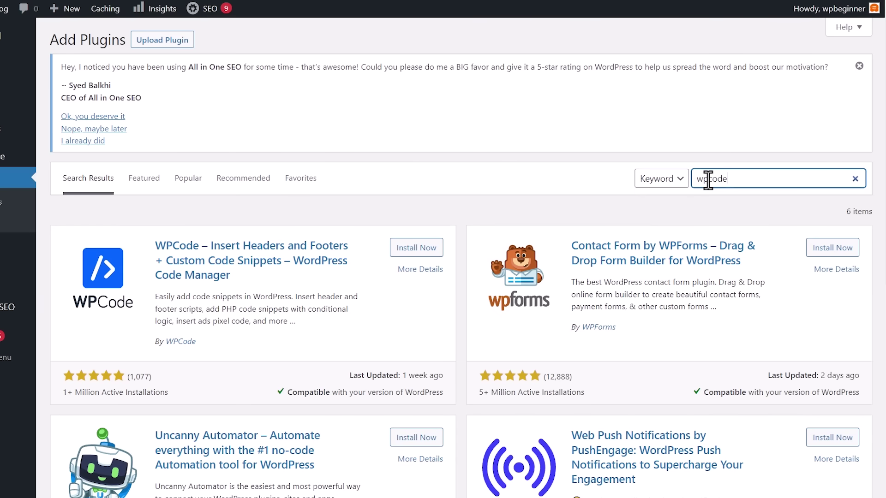
pyautogui.click(402, 249)
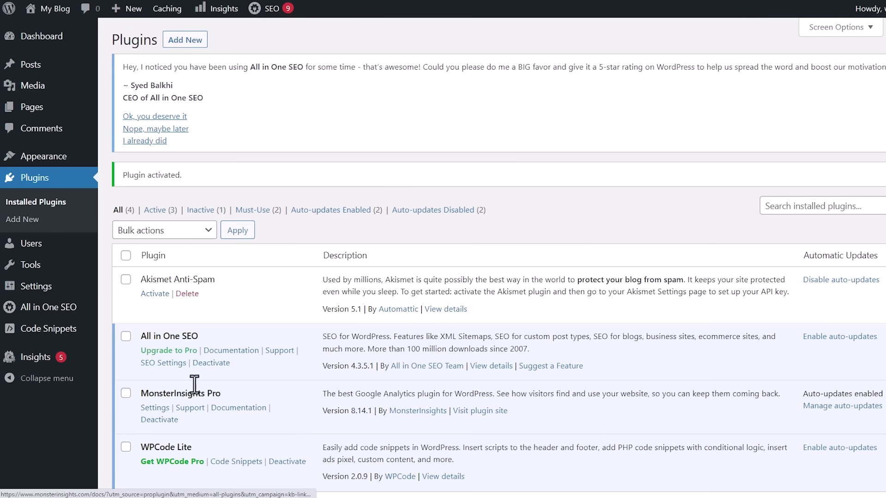
pyautogui.moveTo(49, 329)
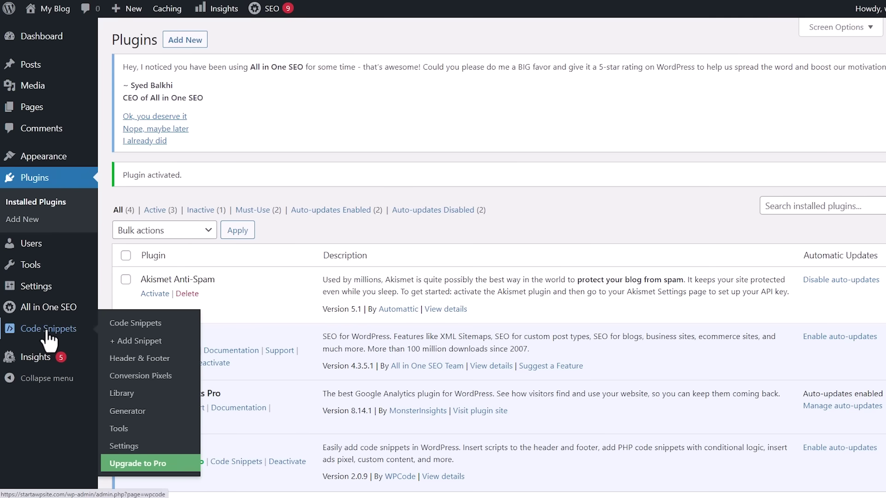
# Step: Open WPCode's Header and Footer page, add startawpsite.com in Bing, and choose meta tag verification
pyautogui.click(140, 359)
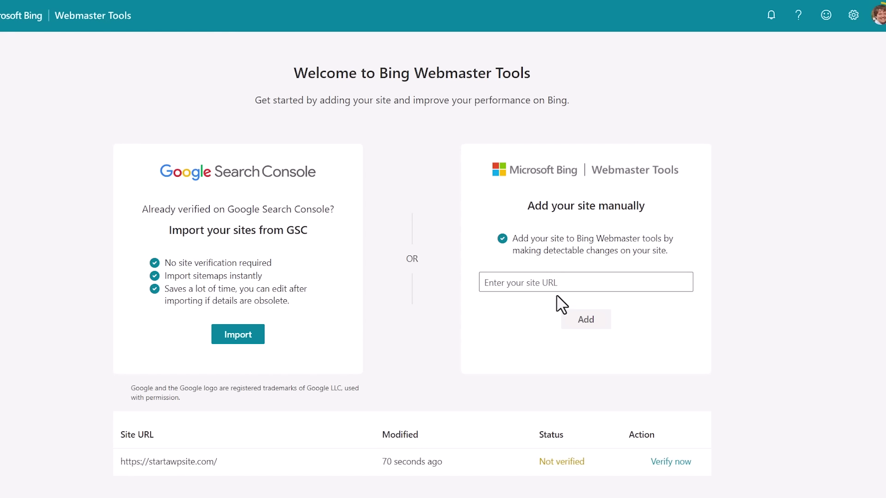
pyautogui.click(562, 287)
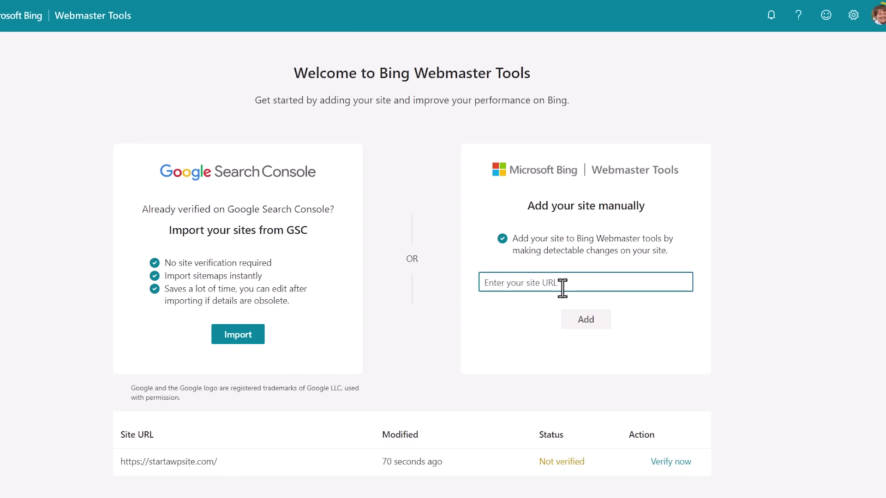
pyautogui.hotkey('ctrl', 'v')
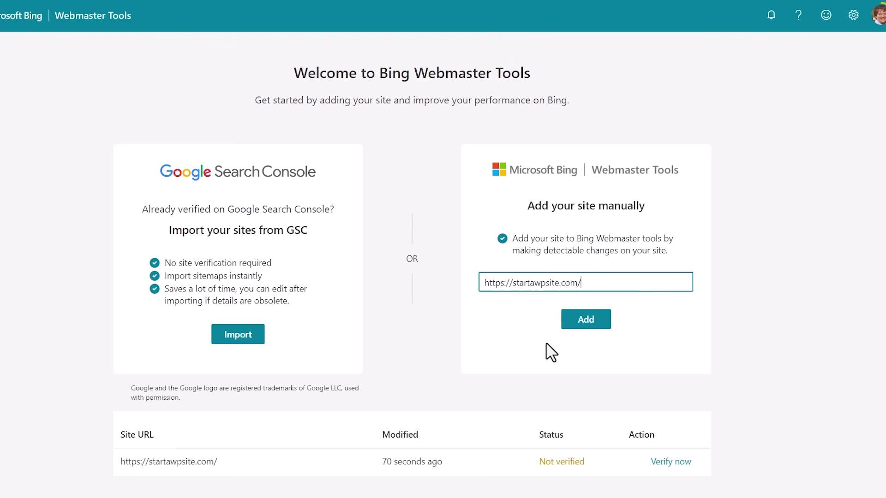
pyautogui.click(587, 324)
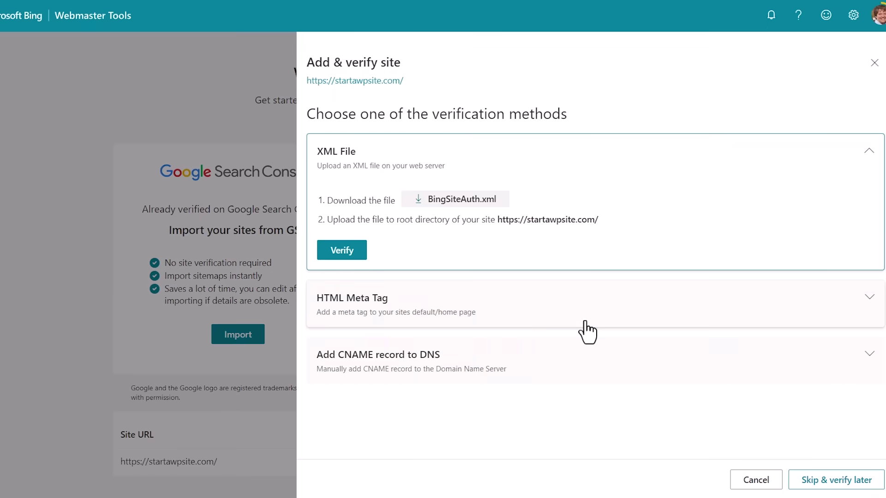
pyautogui.click(543, 313)
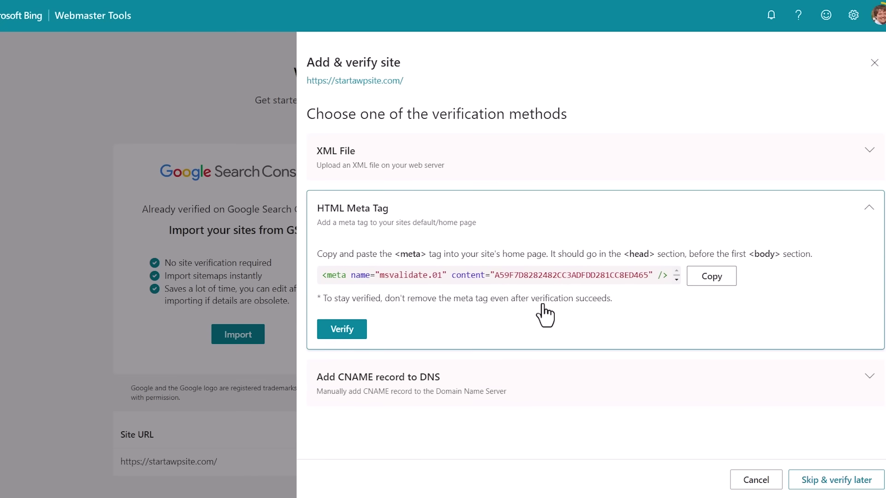
# Step: Paste Bing's msvalidate meta tag into WPCode's Header box, save it, and request Bing verification
pyautogui.click(713, 282)
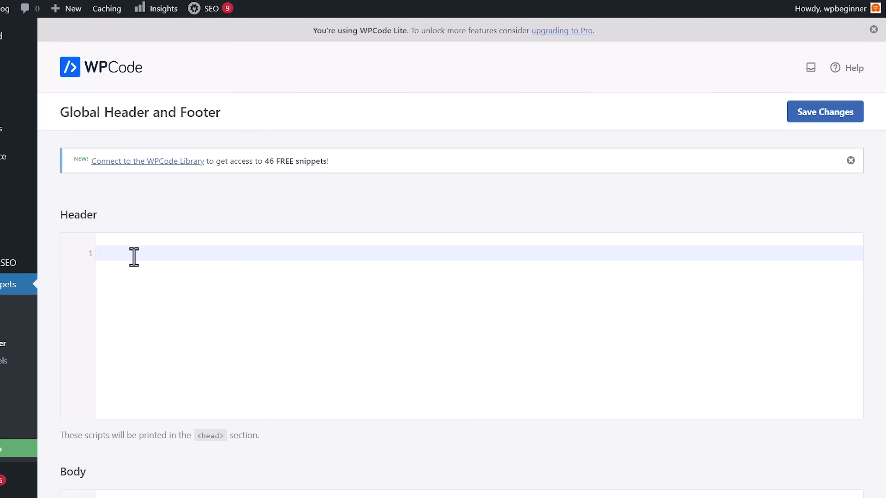
pyautogui.rightClick(134, 256)
pyautogui.click(163, 334)
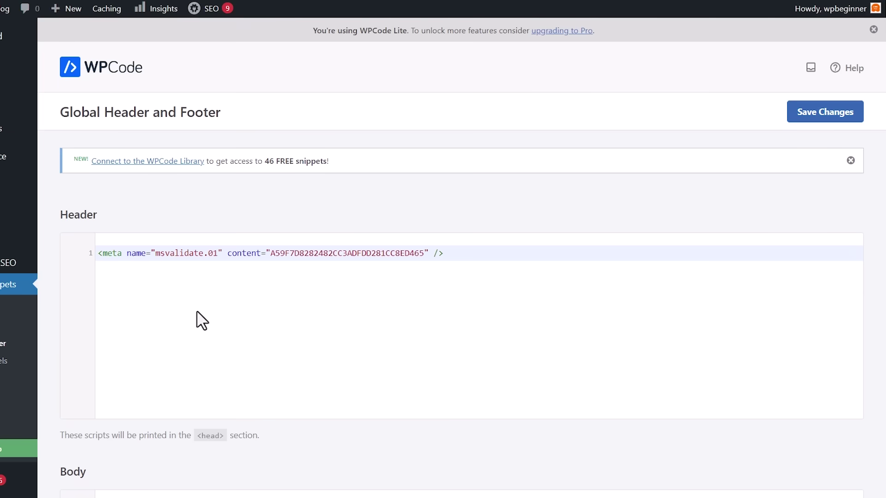
pyautogui.click(822, 121)
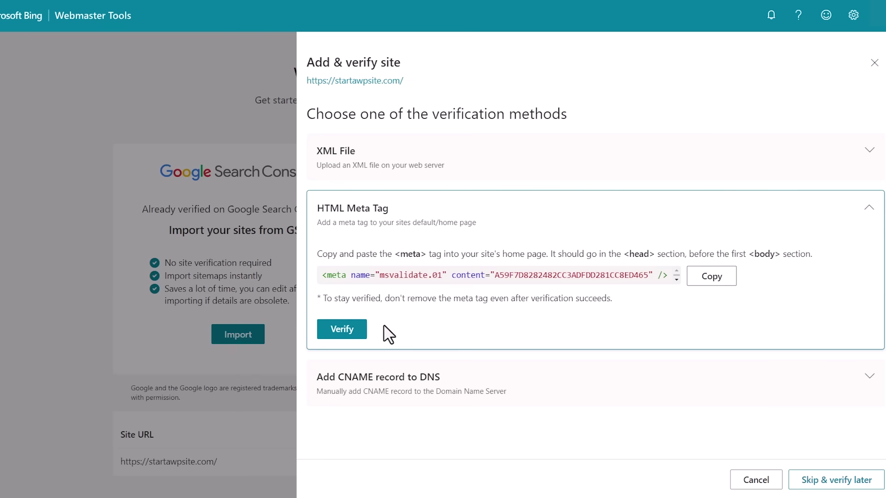
pyautogui.click(349, 331)
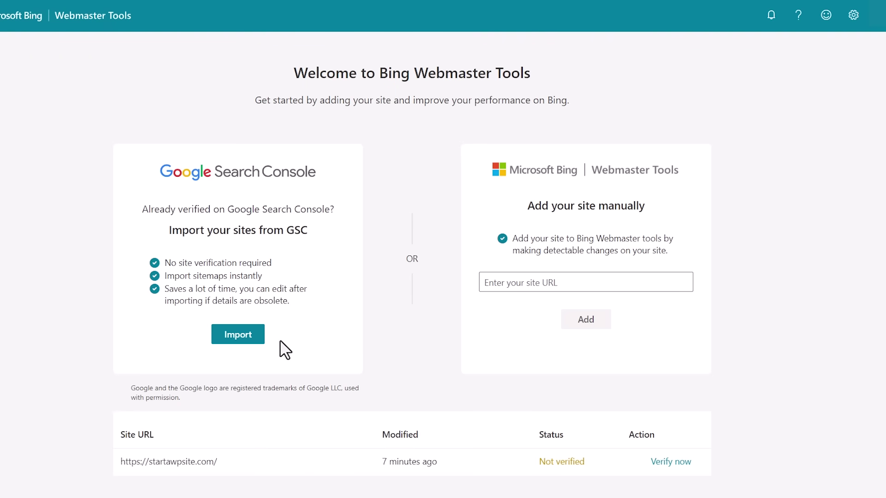
# Step: Grant Bing access to Google Search Console and import only startawpsite.com
pyautogui.click(237, 339)
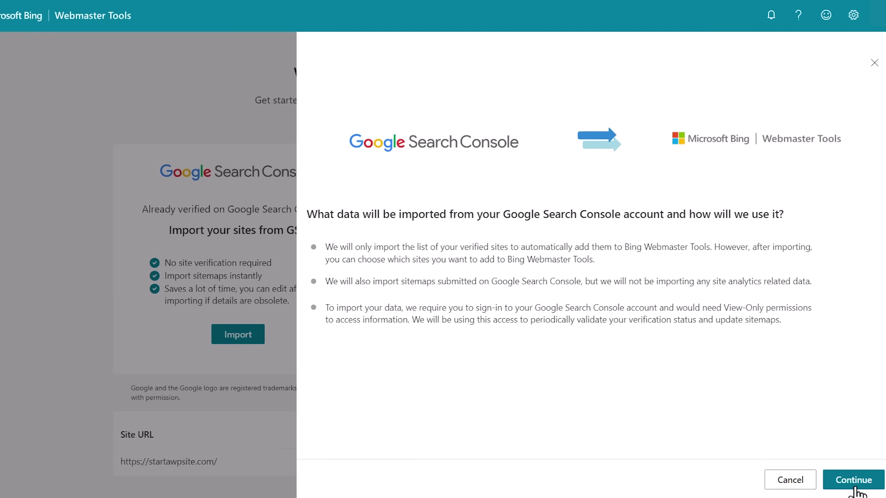
pyautogui.click(856, 484)
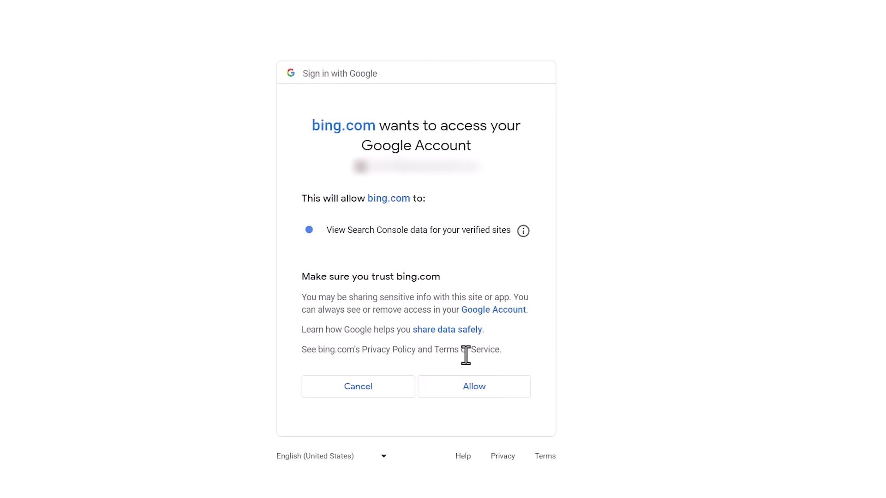
pyautogui.click(469, 387)
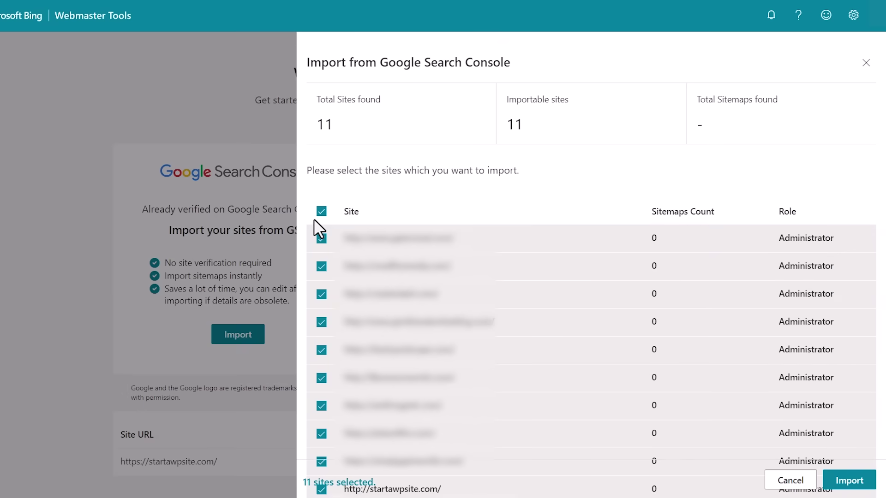
pyautogui.click(321, 211)
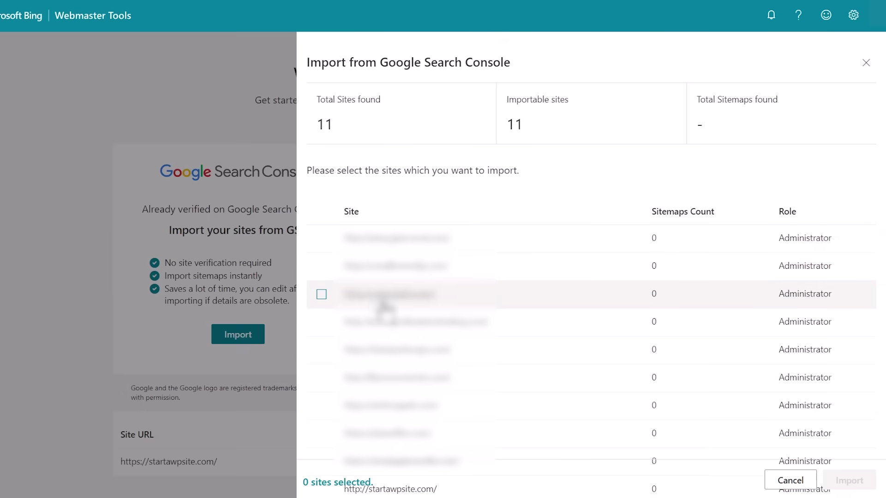
pyautogui.scroll(-1, 496, 364)
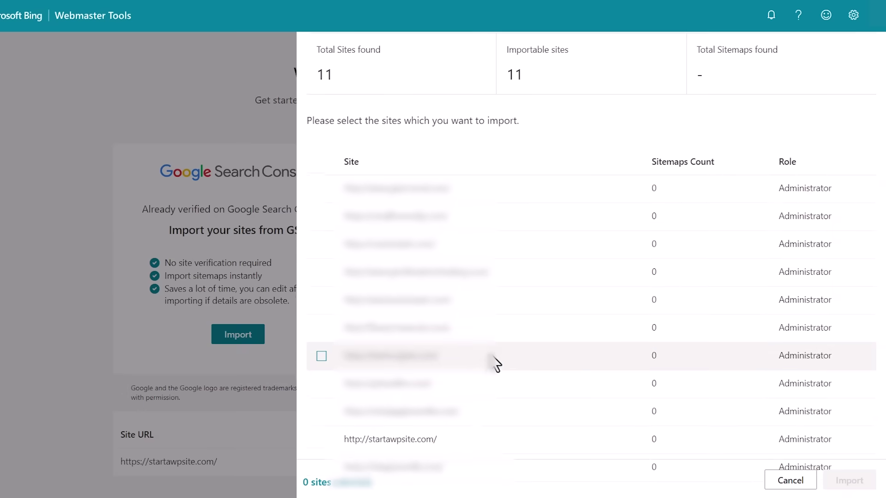
pyautogui.click(322, 404)
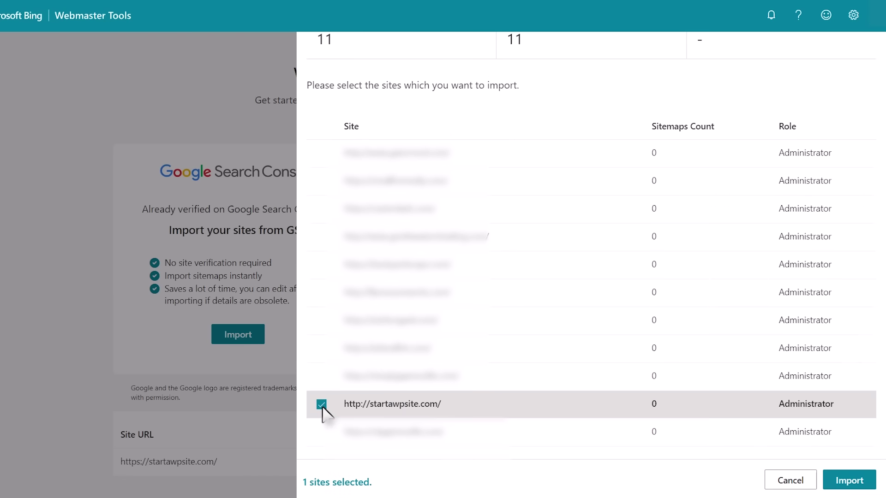
pyautogui.click(846, 481)
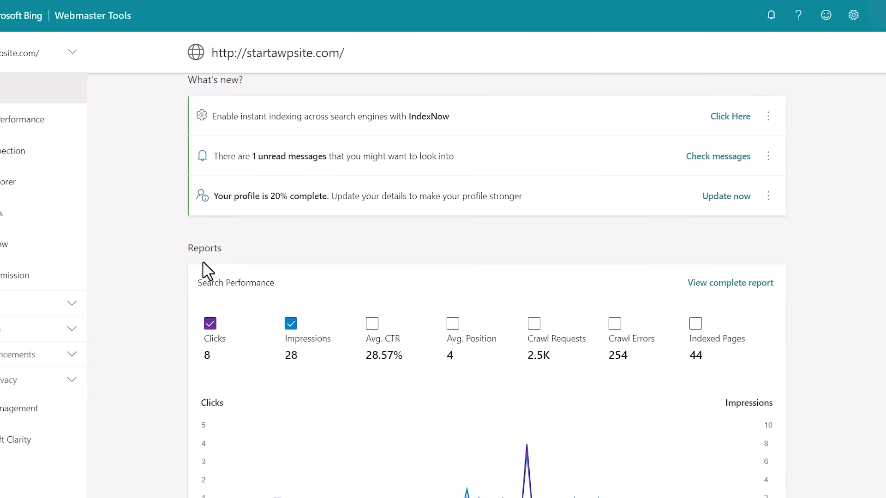
pyautogui.scroll(-3, 208, 271)
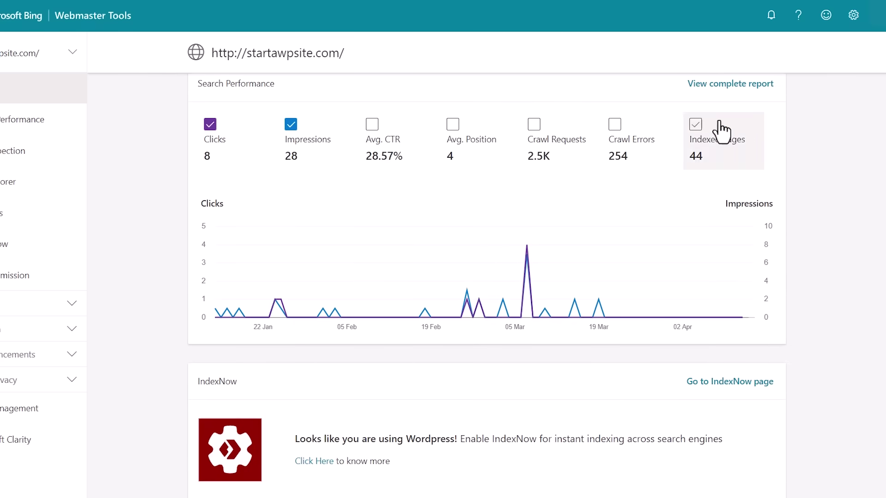
# Step: Open the complete Search Performance report and add Avg. CTR and Avg. Position to the chart
pyautogui.click(738, 86)
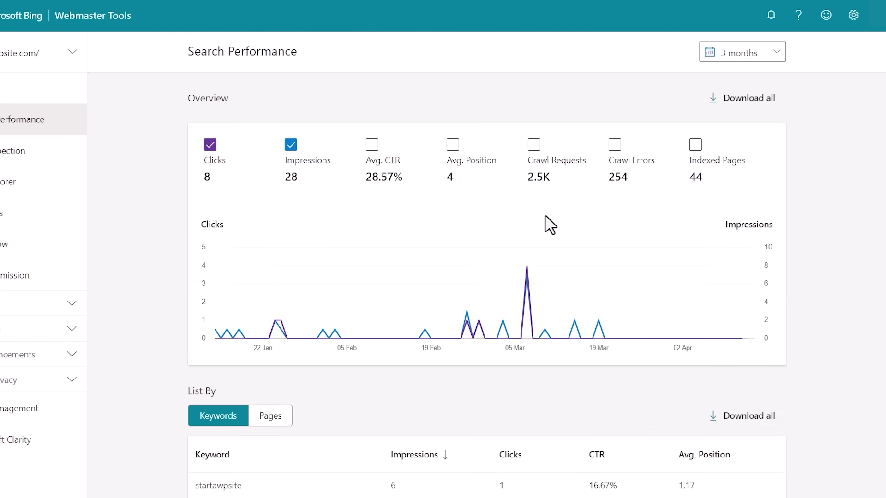
pyautogui.click(371, 147)
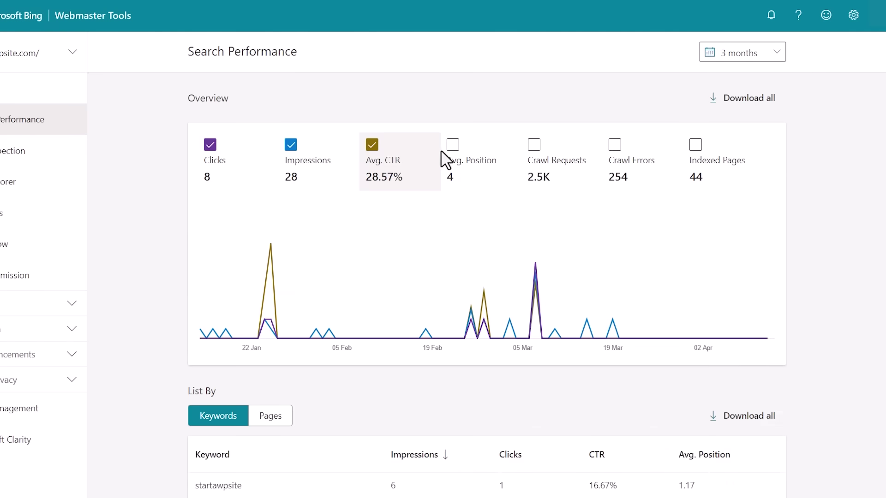
pyautogui.click(453, 147)
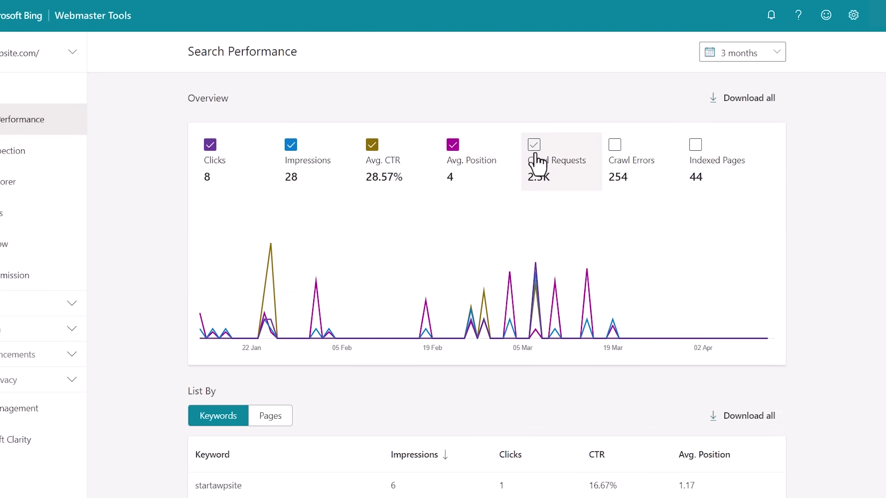
pyautogui.scroll(-3, 446, 188)
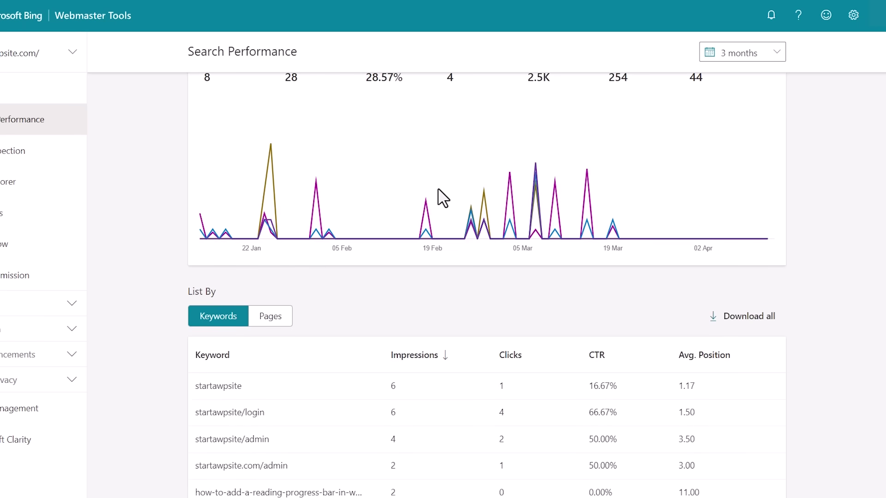
pyautogui.scroll(-2, 415, 208)
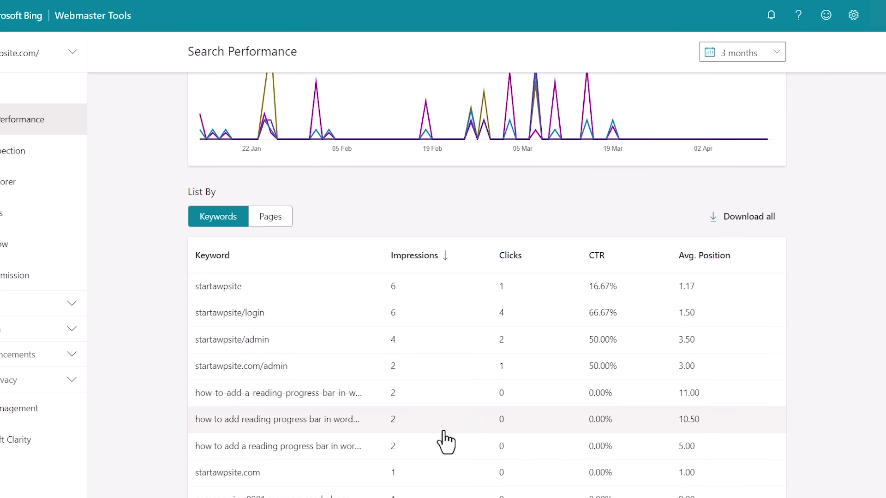
pyautogui.scroll(-1, 444, 439)
pyautogui.scroll(-2, 445, 439)
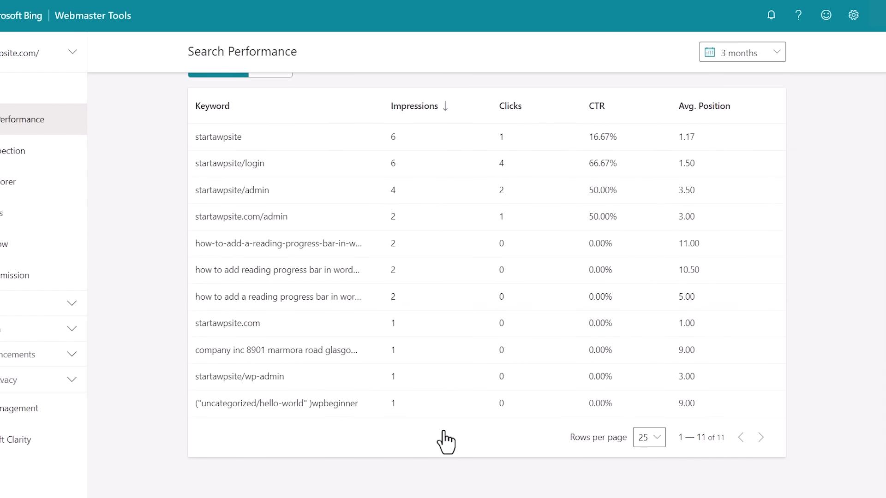
pyautogui.scroll(1, 445, 439)
pyautogui.scroll(3, 445, 439)
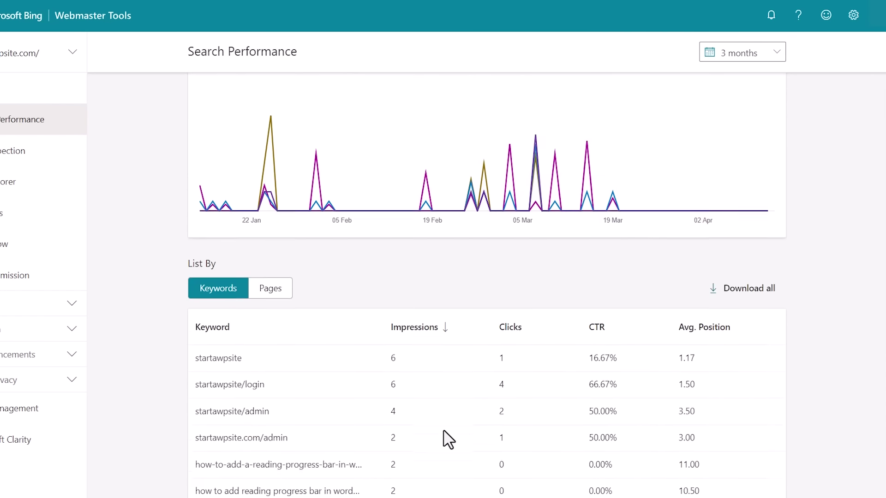
pyautogui.scroll(1, 445, 439)
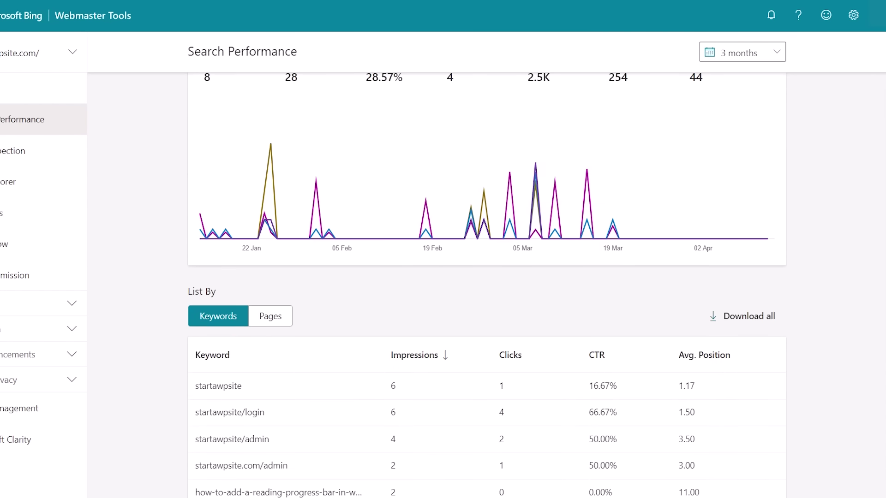